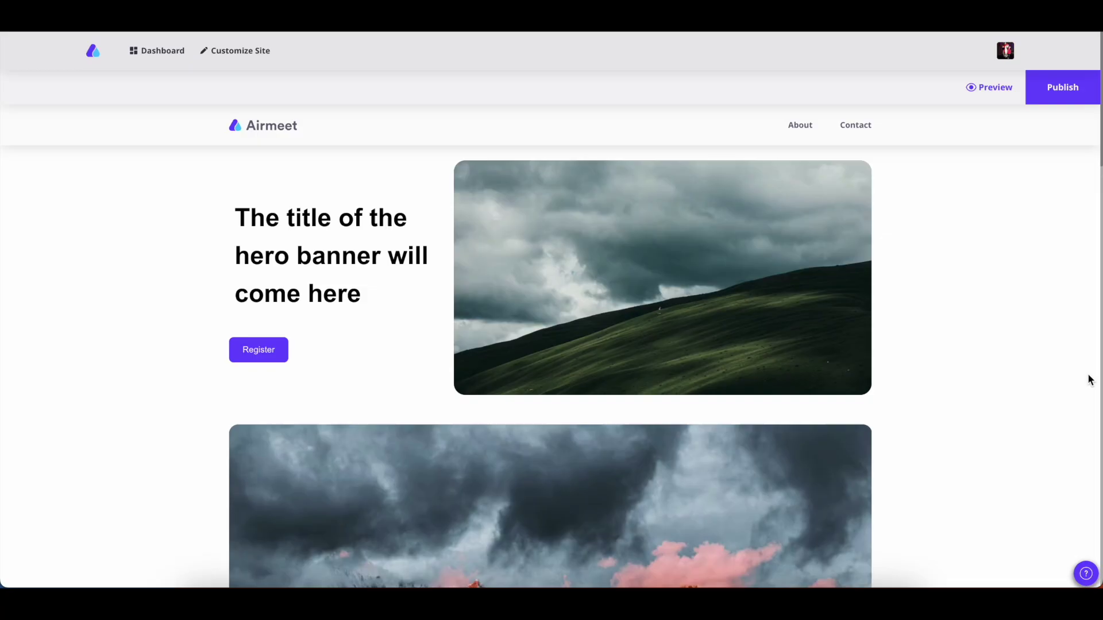
# Step: In site customization, list the addable sections and expand the Video strip option
pyautogui.click(231, 52)
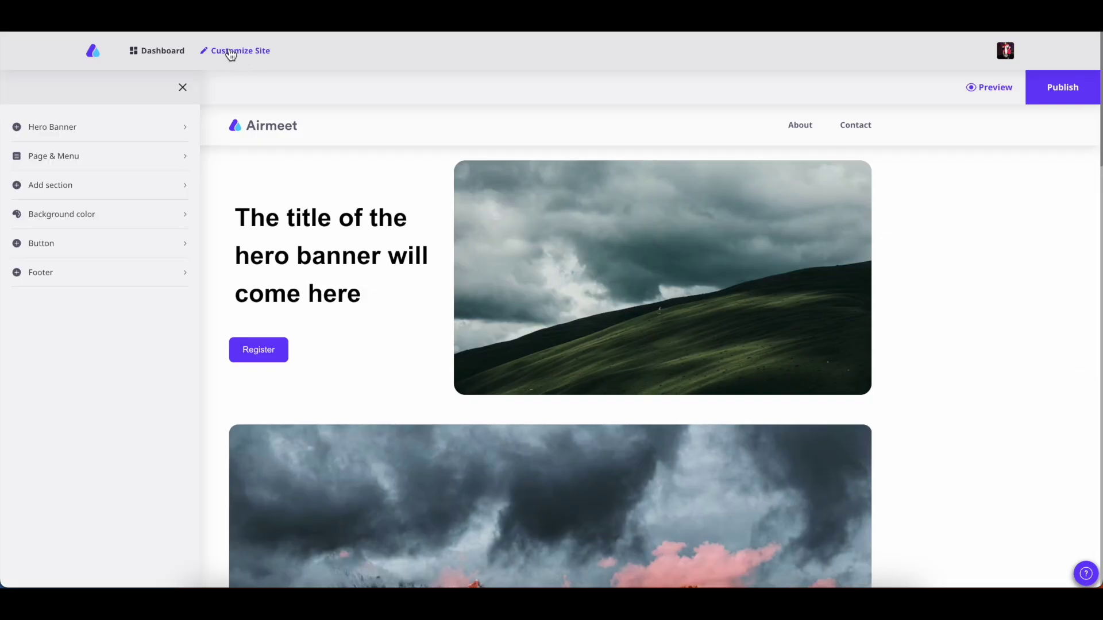
pyautogui.click(95, 186)
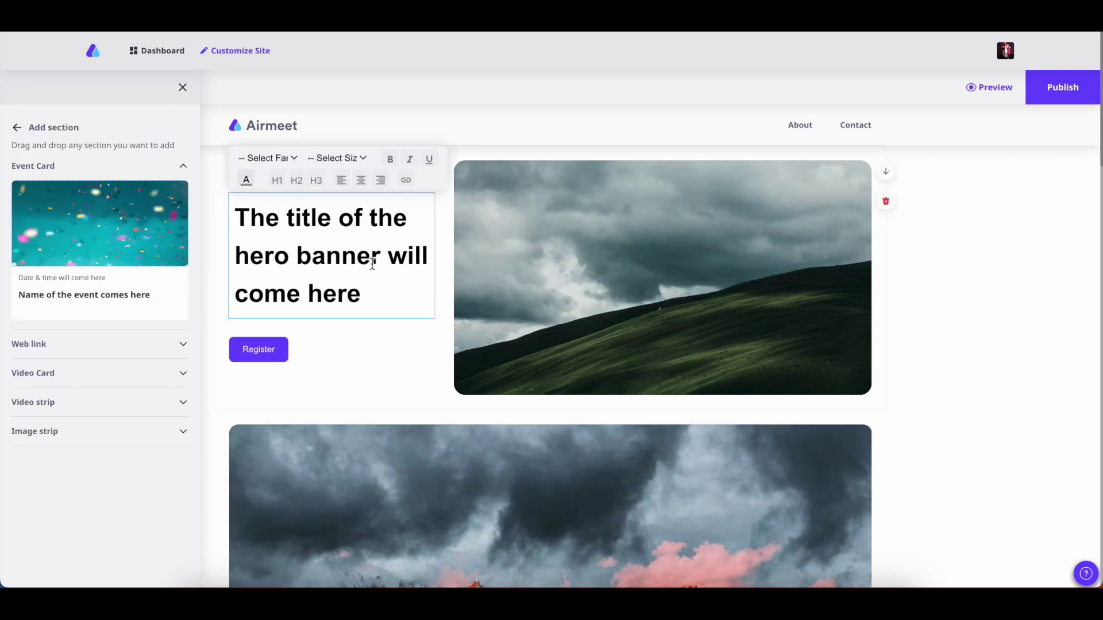
pyautogui.click(92, 401)
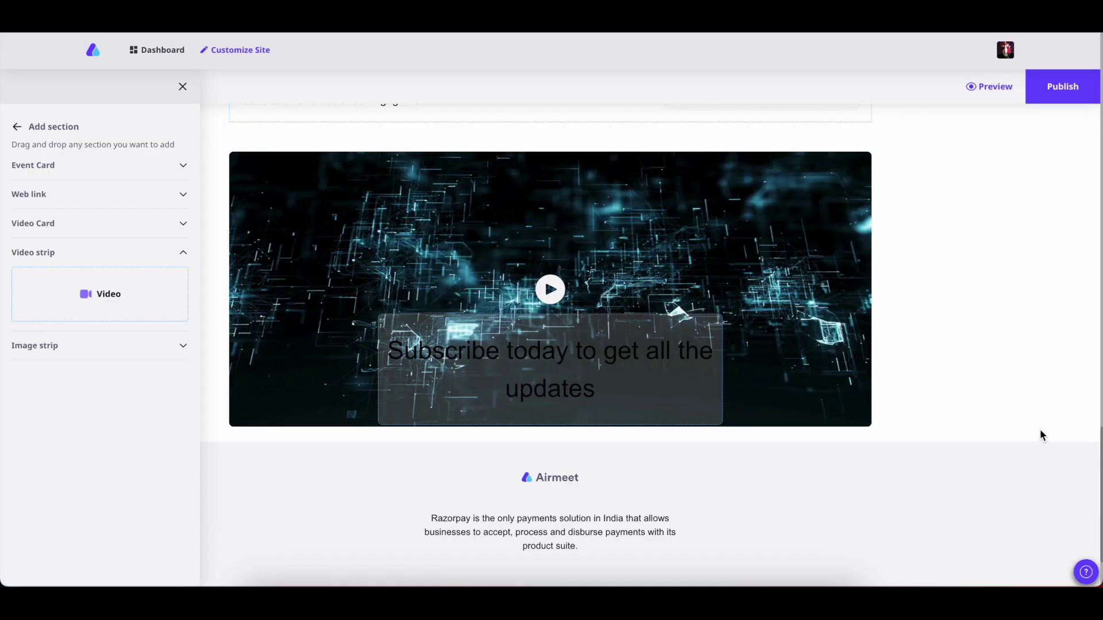
# Step: Replace the video strip caption with 'Signup for a monthly newsletter!' in white
pyautogui.click(569, 397)
pyautogui.write('Signup for a monthly newsletter!')
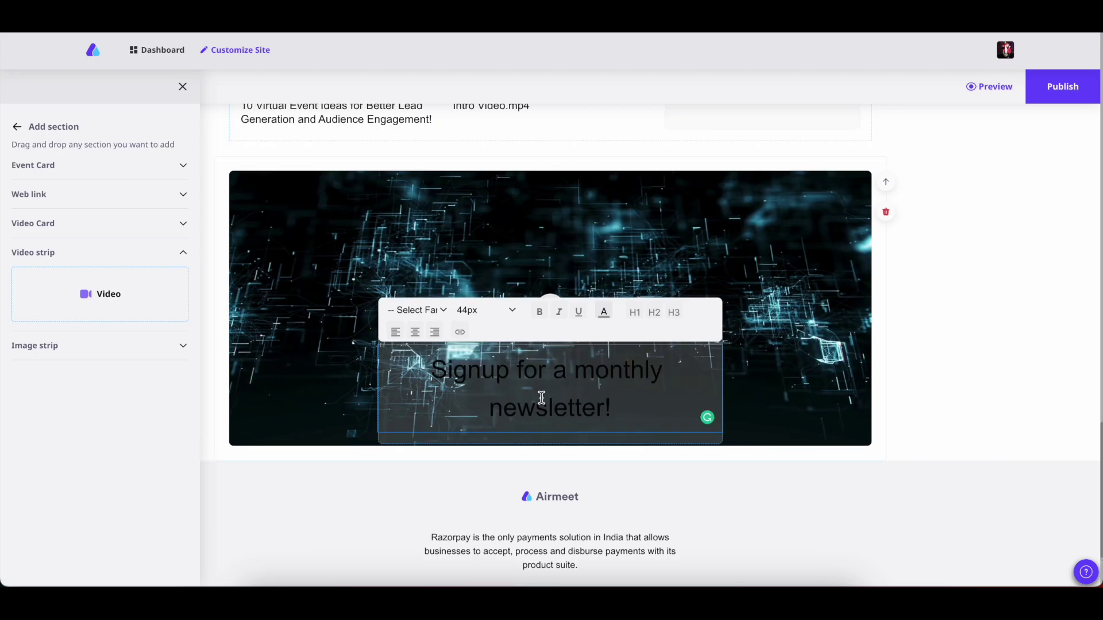
pyautogui.moveTo(622, 408); pyautogui.dragTo(429, 362)
pyautogui.click(750, 346)
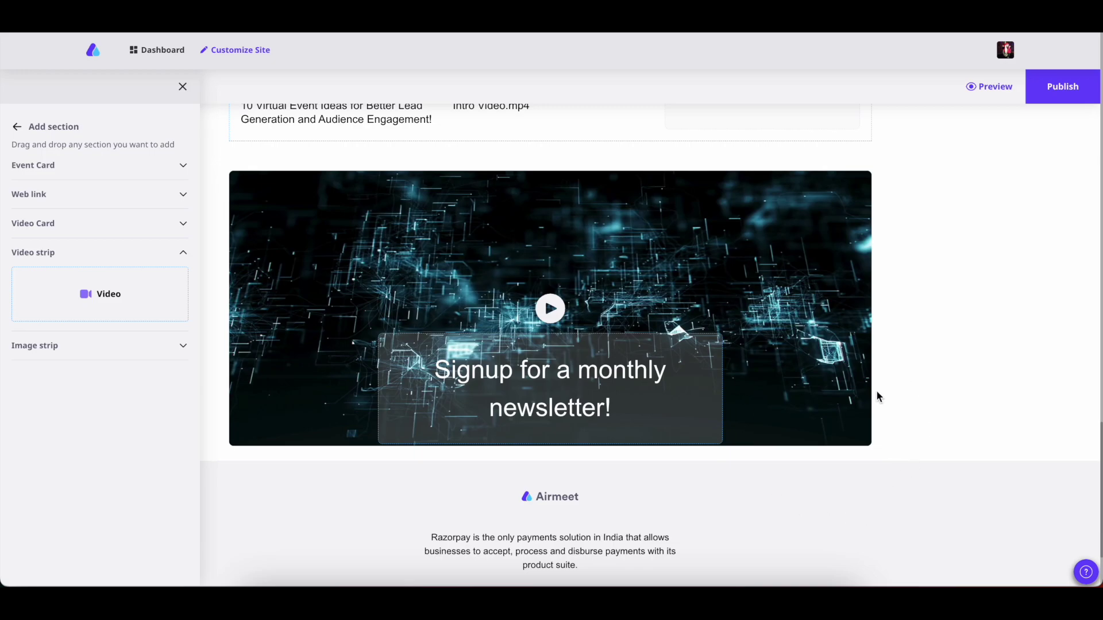